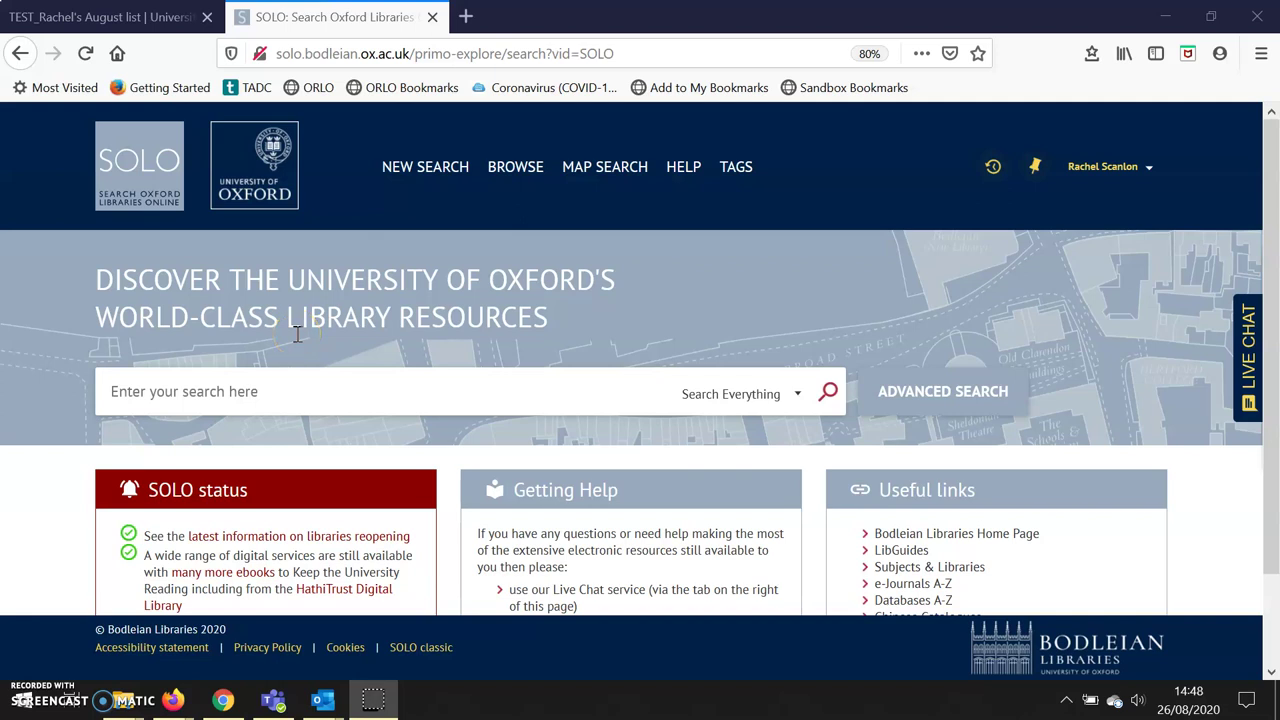
- Search the library catalogue for "War, citizenship, territory /" and open the version list of the matching first result
click(322, 400)
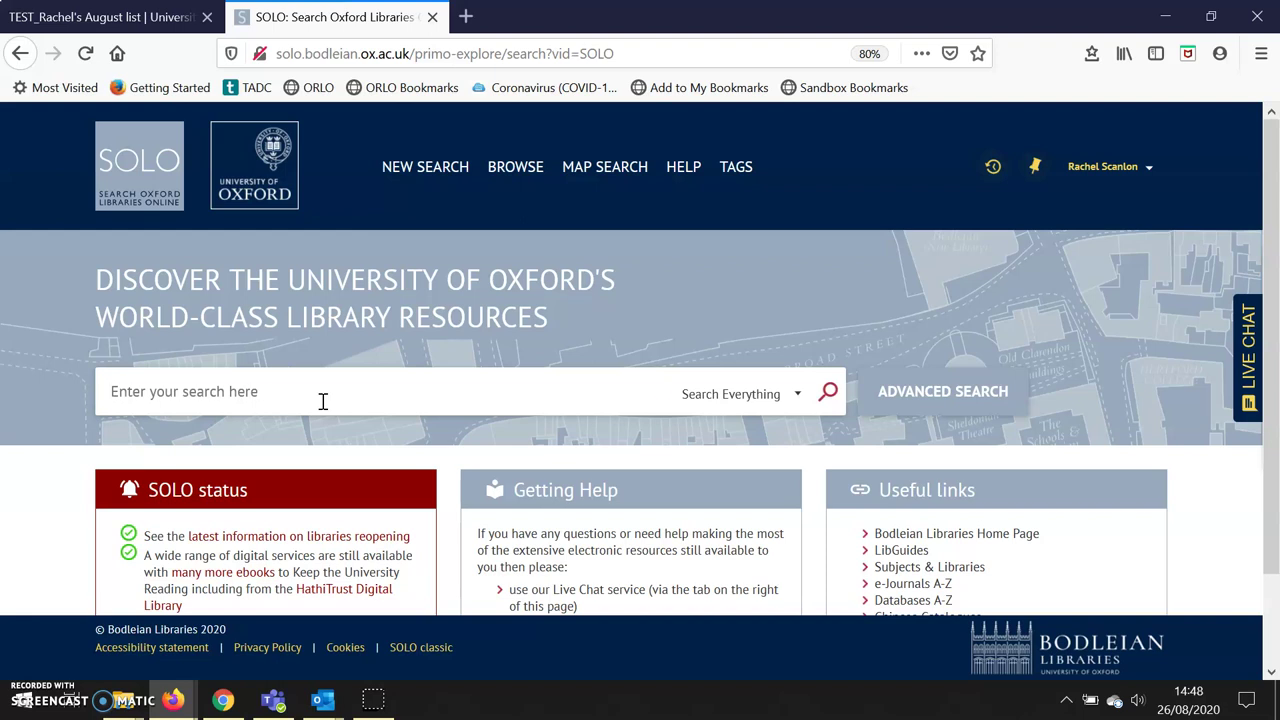
text(War, citizenship, territory /)
key(Return)
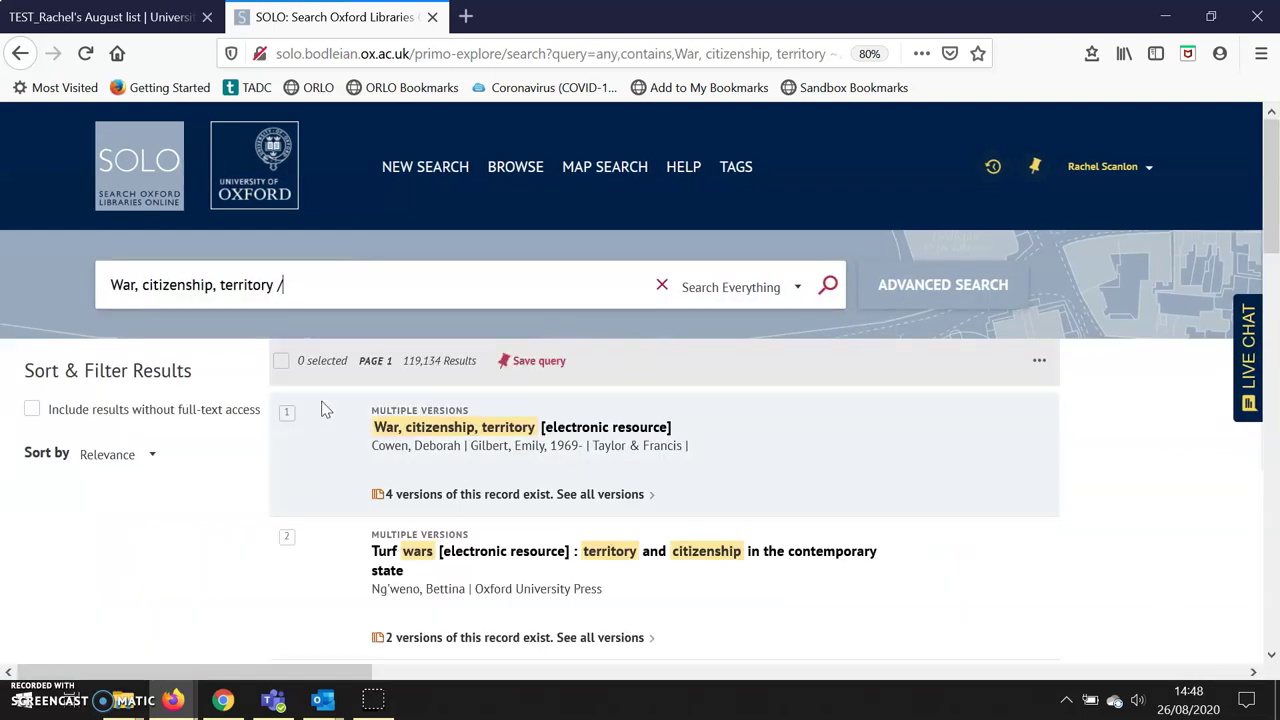
click(416, 421)
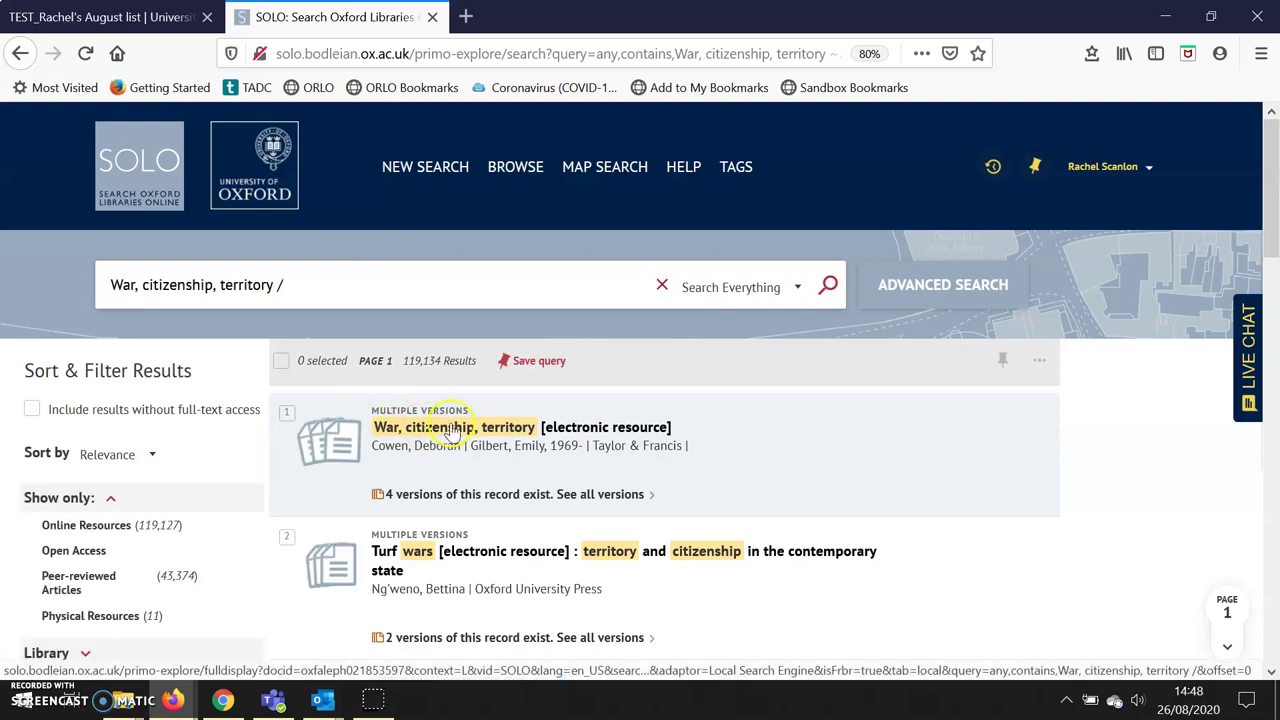
click(452, 428)
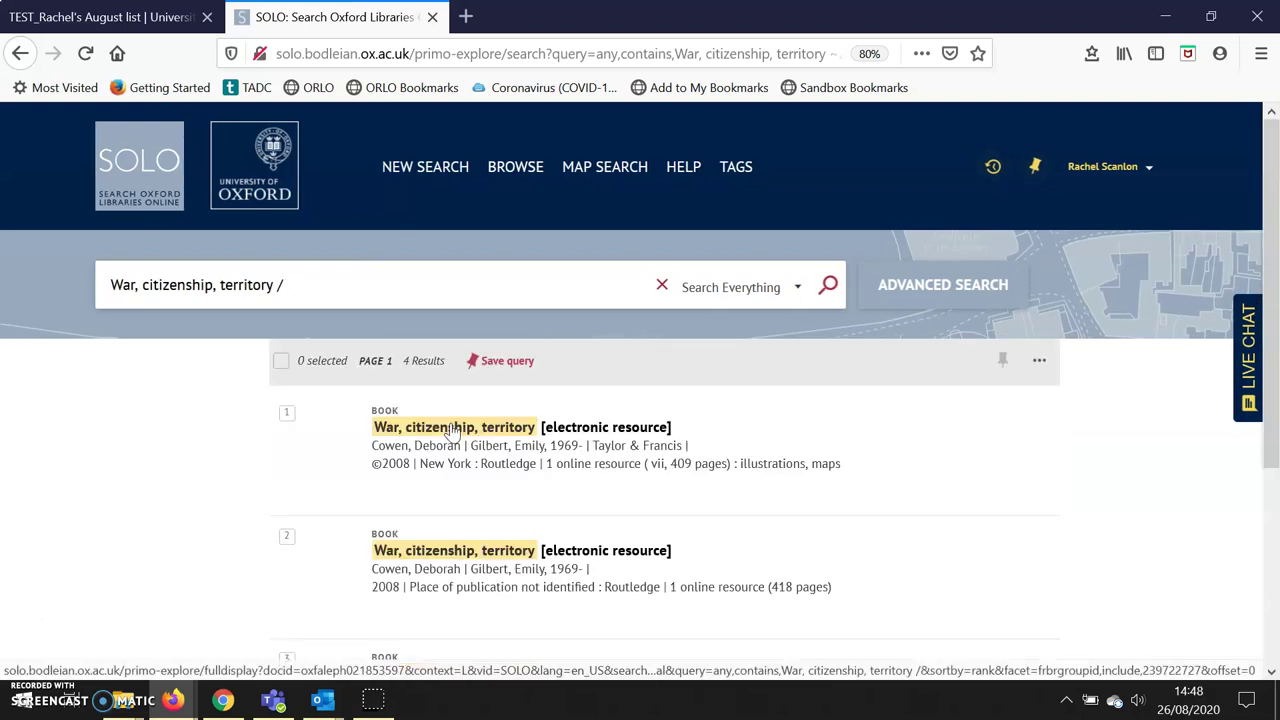
- Review the book's versions, open the electronic record with online access, and copy its Taylor & Francis eBooks link address
click(1016, 420)
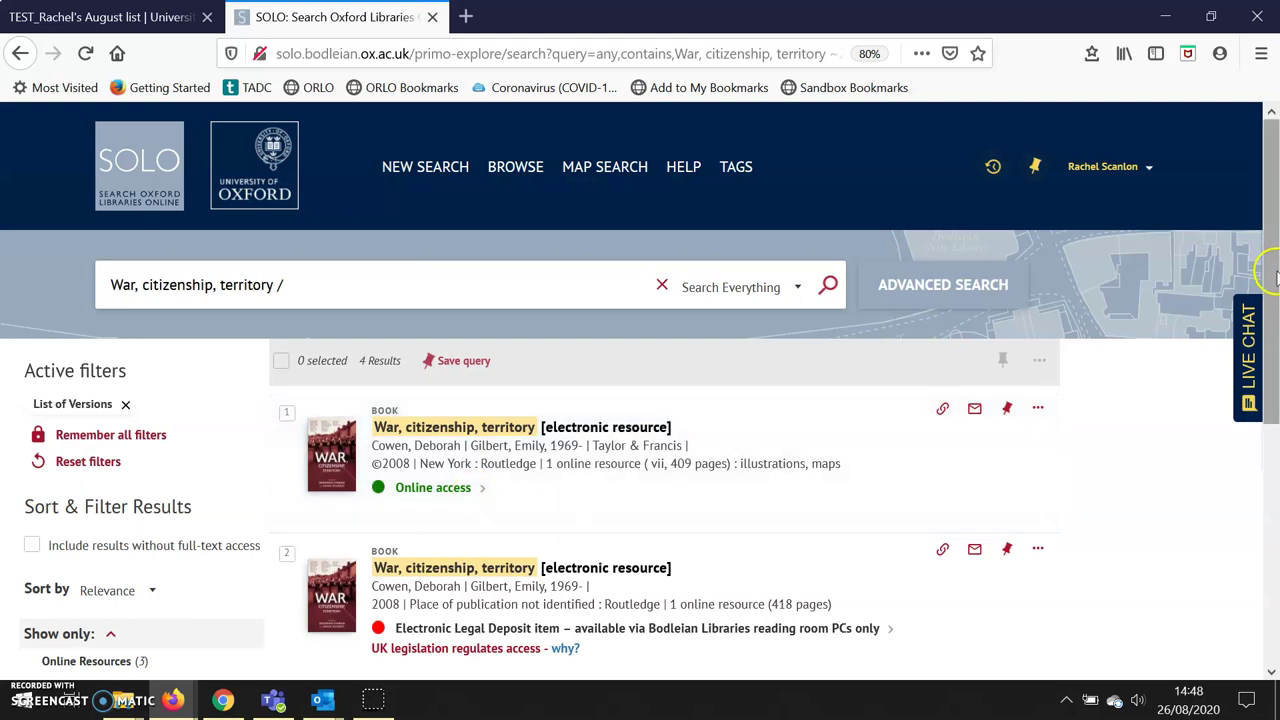
drag(1274, 270, 1270, 375)
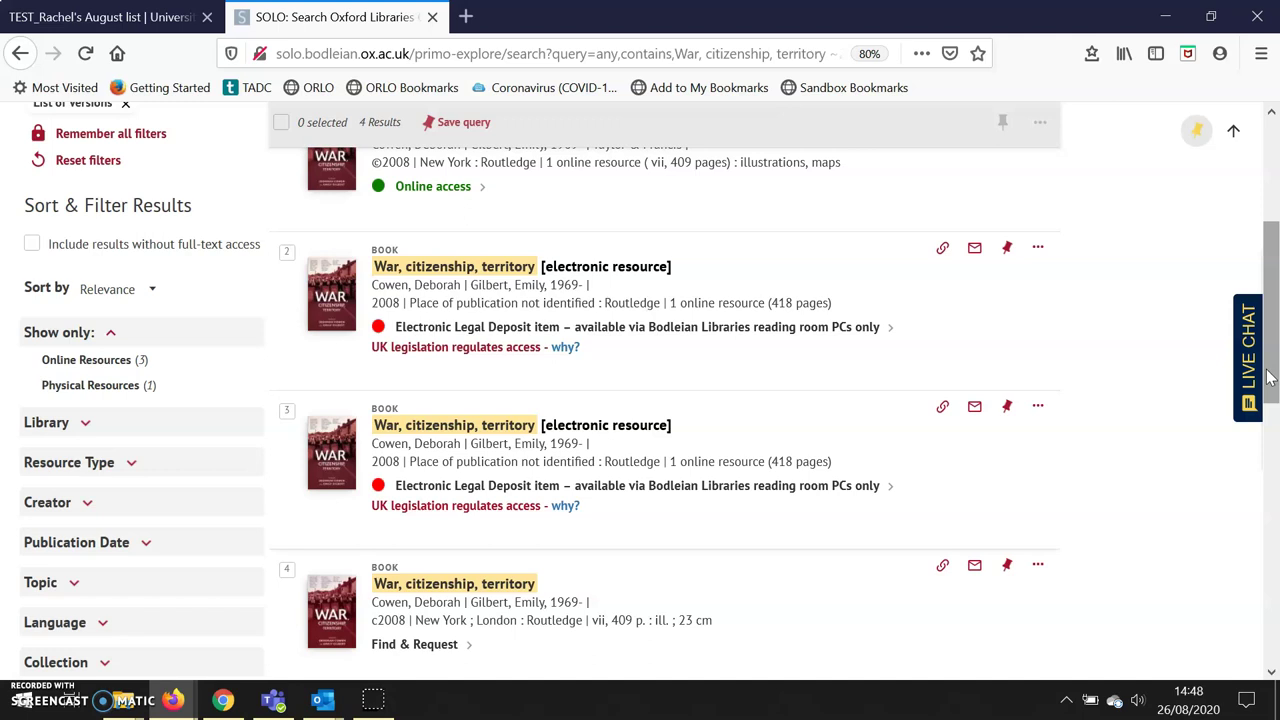
scroll(1268, 377, down, 4)
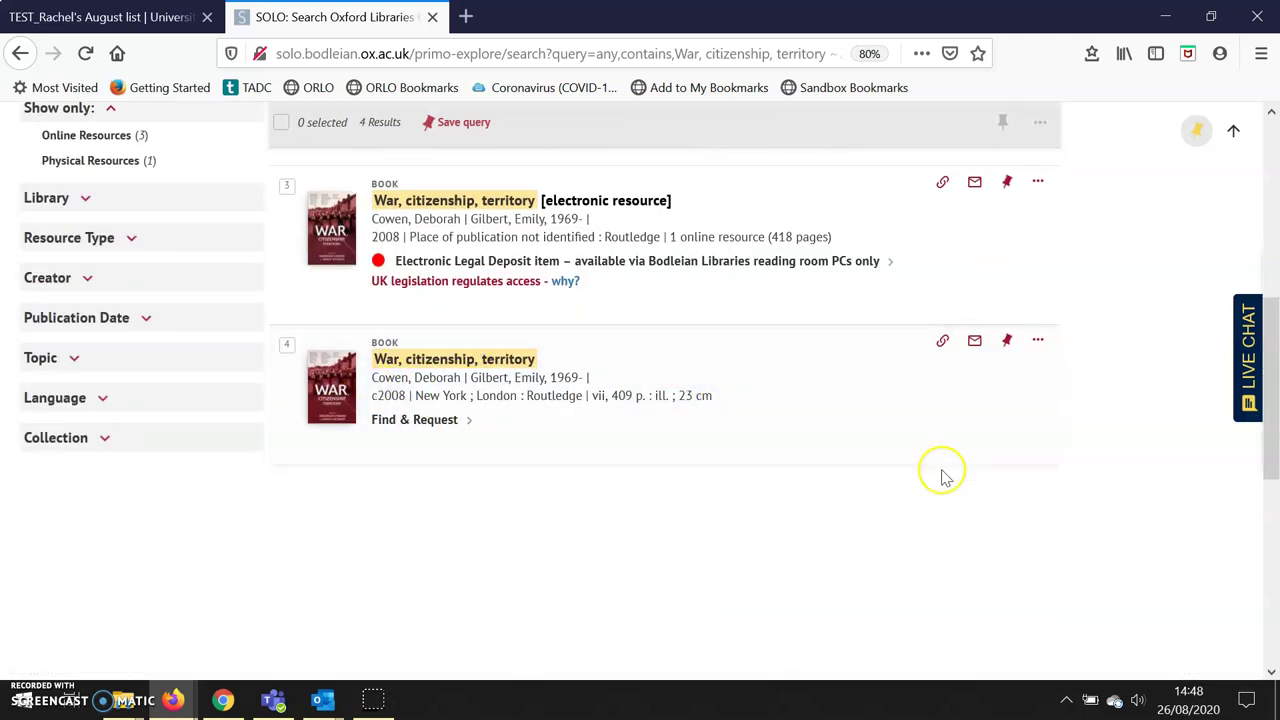
click(1272, 397)
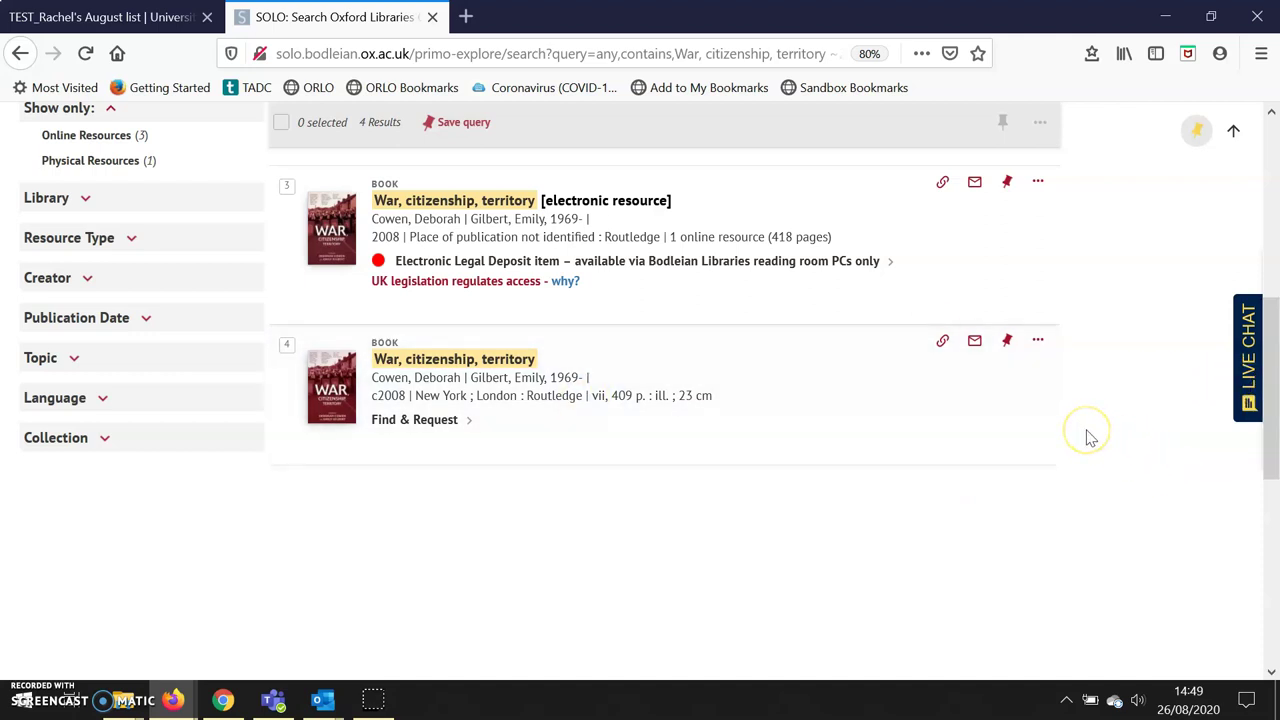
drag(1272, 400, 1275, 185)
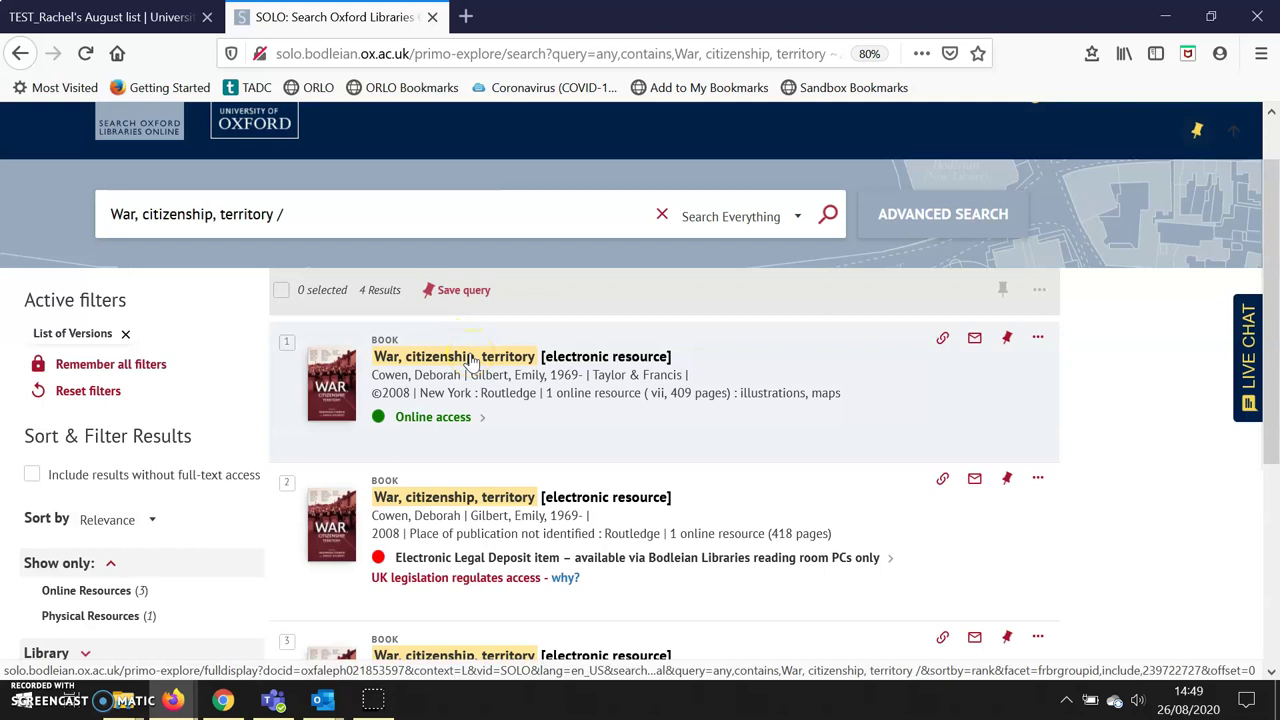
click(471, 357)
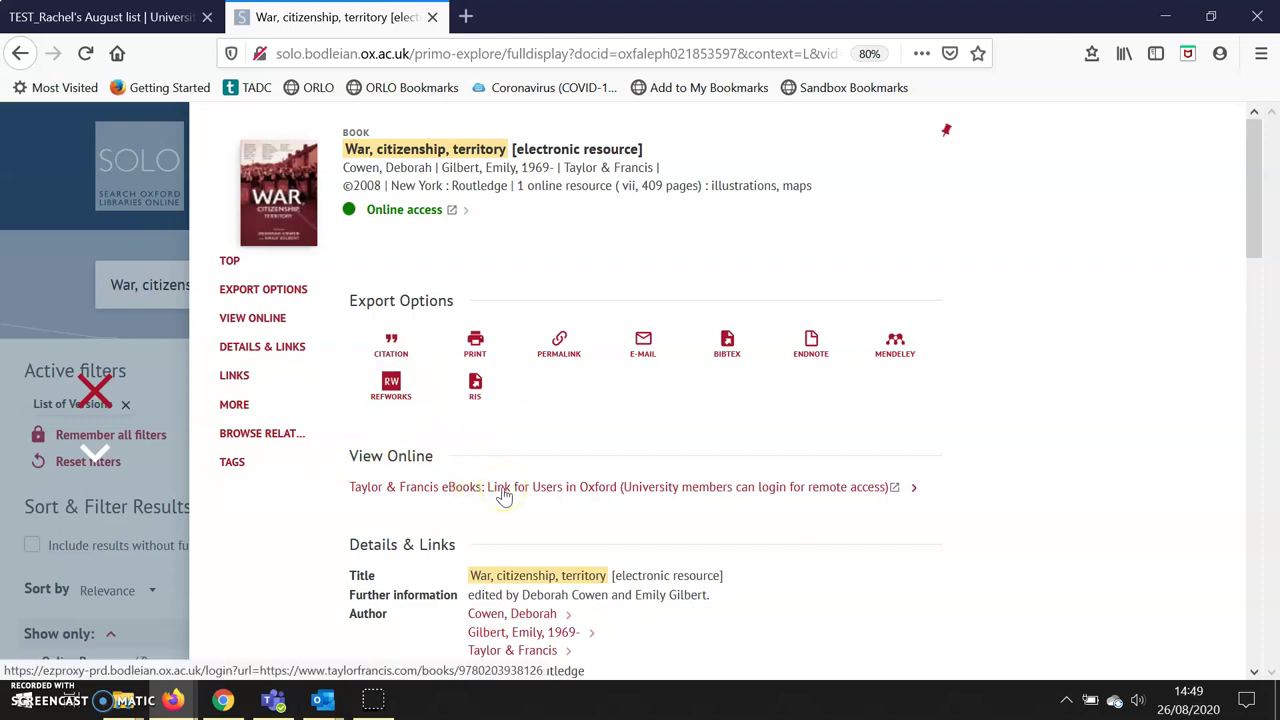
right_click(504, 497)
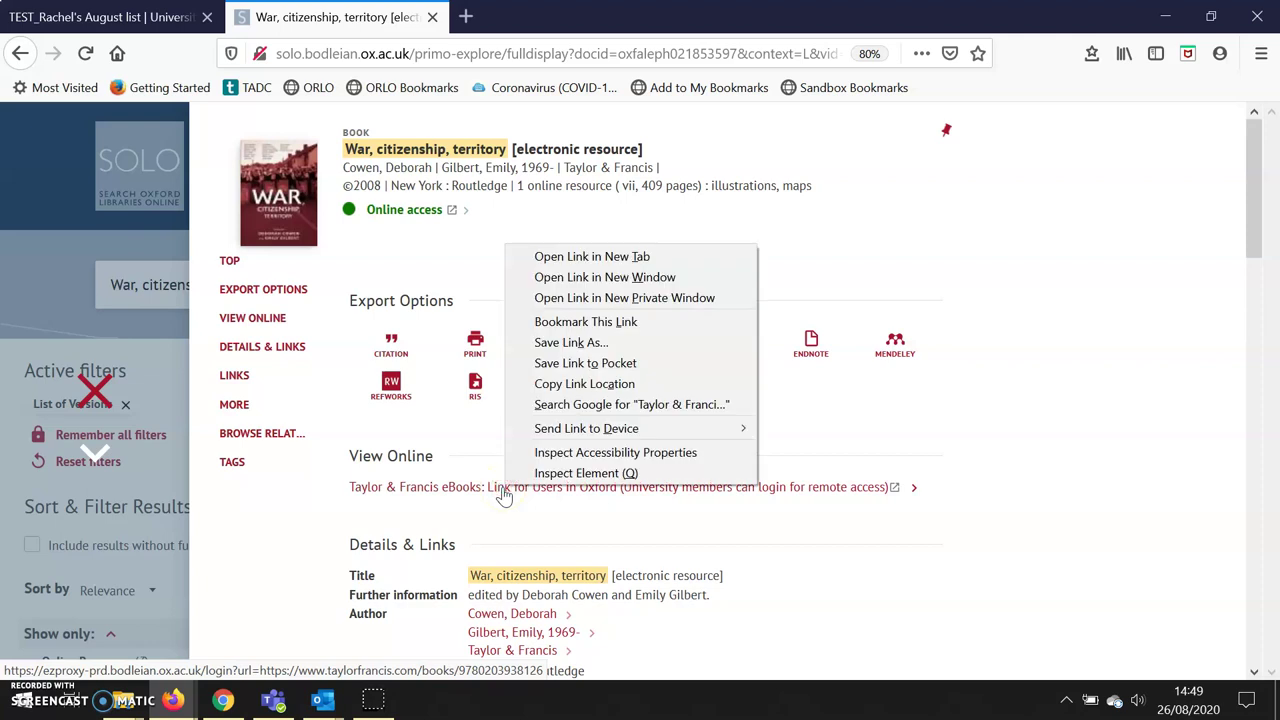
click(625, 386)
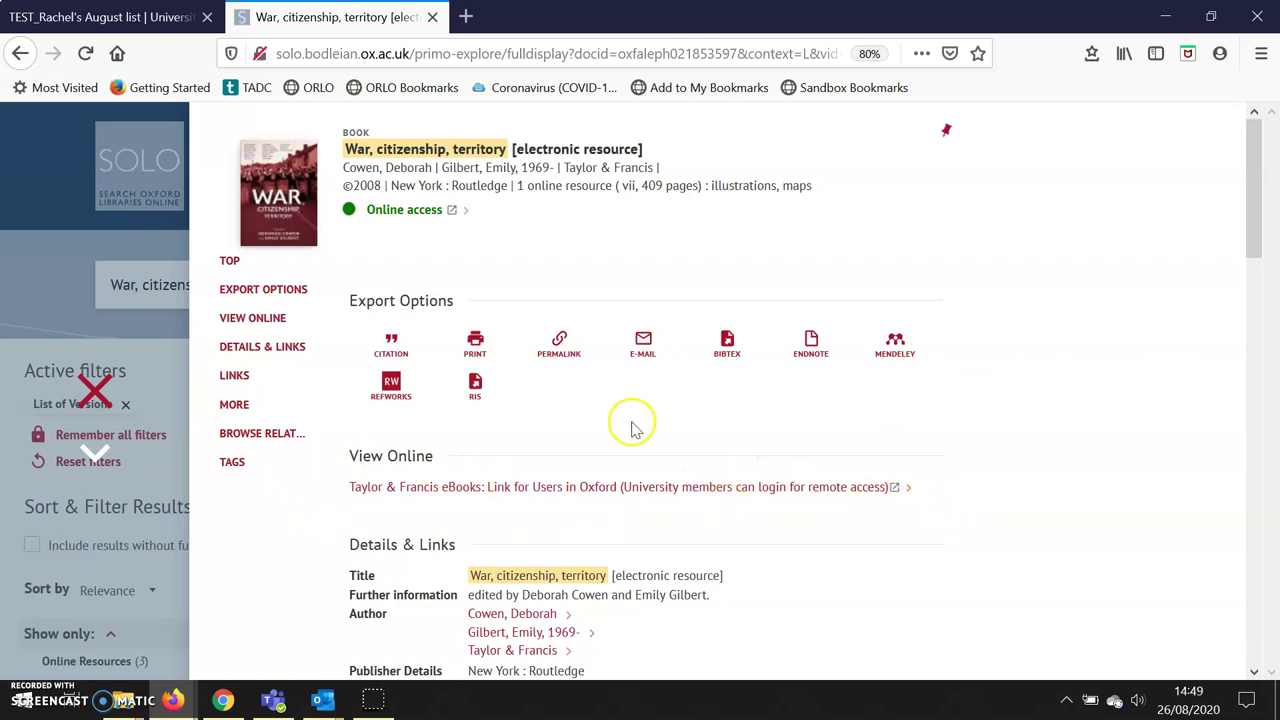
right_click(649, 494)
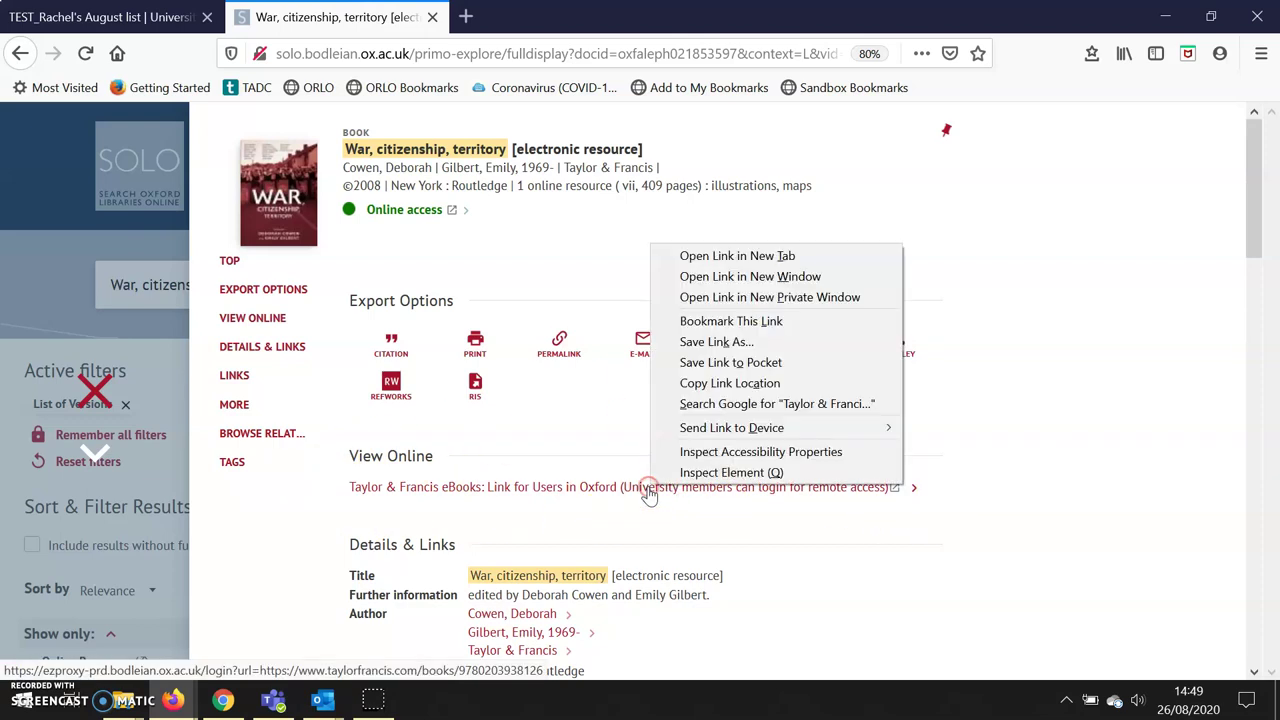
click(745, 384)
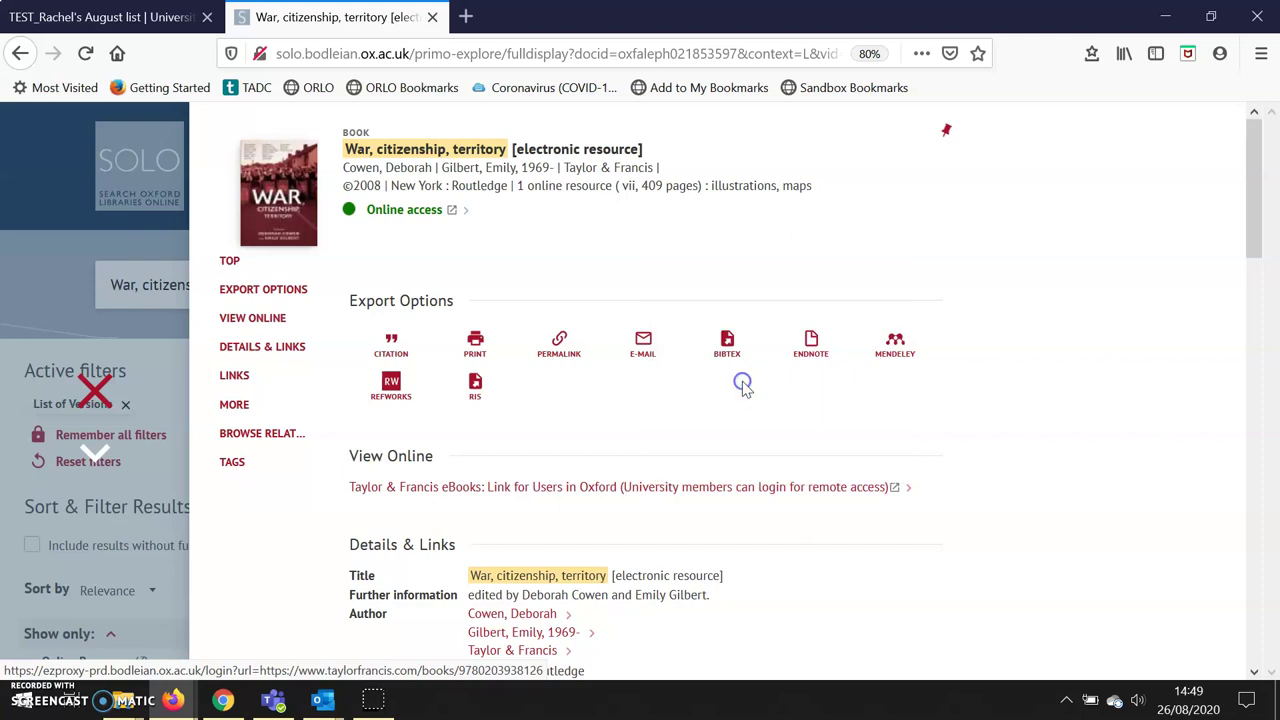
- Close the electronic record, open the print version with Find & Request, and bookmark it using Add to My Bookmarks
click(95, 400)
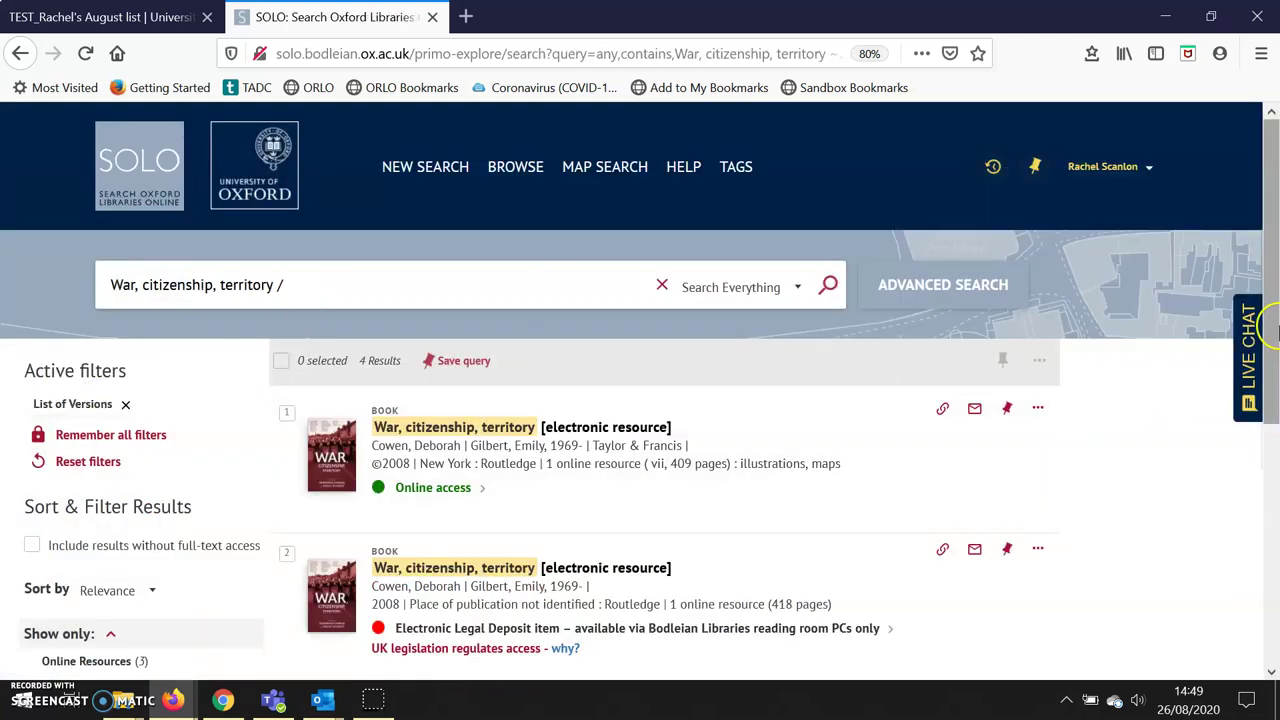
drag(1272, 286, 1272, 496)
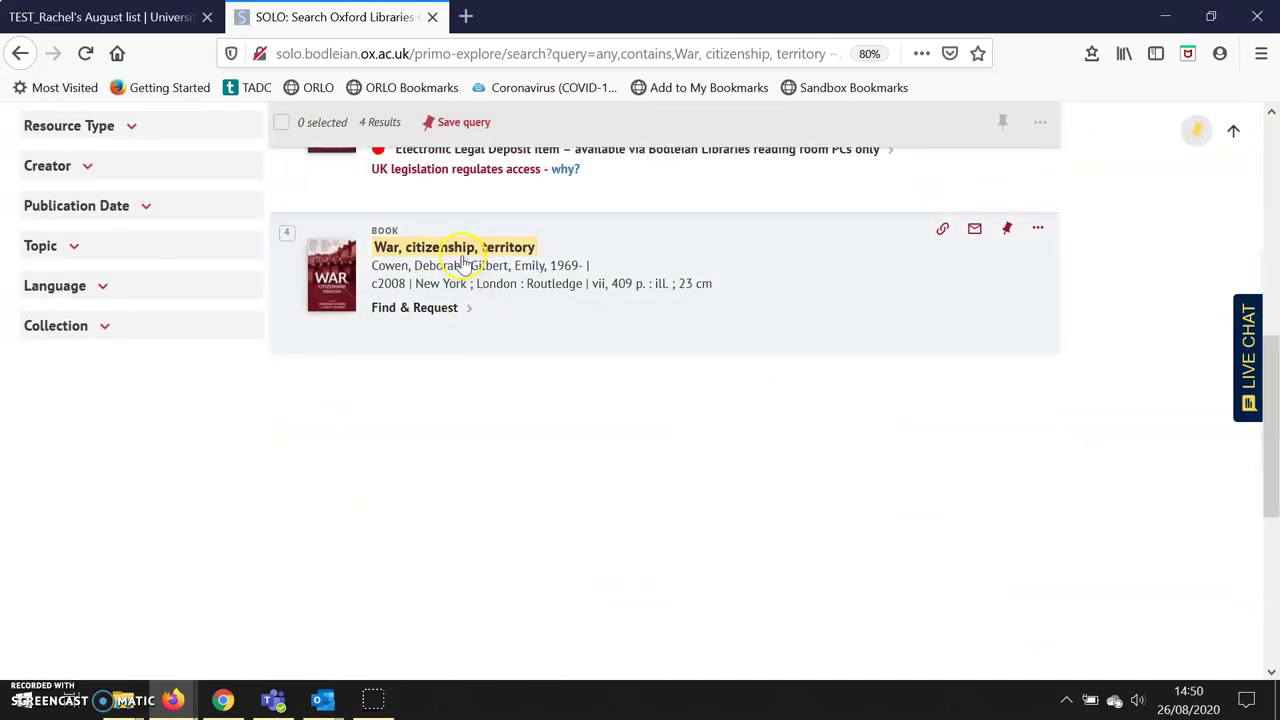
click(462, 252)
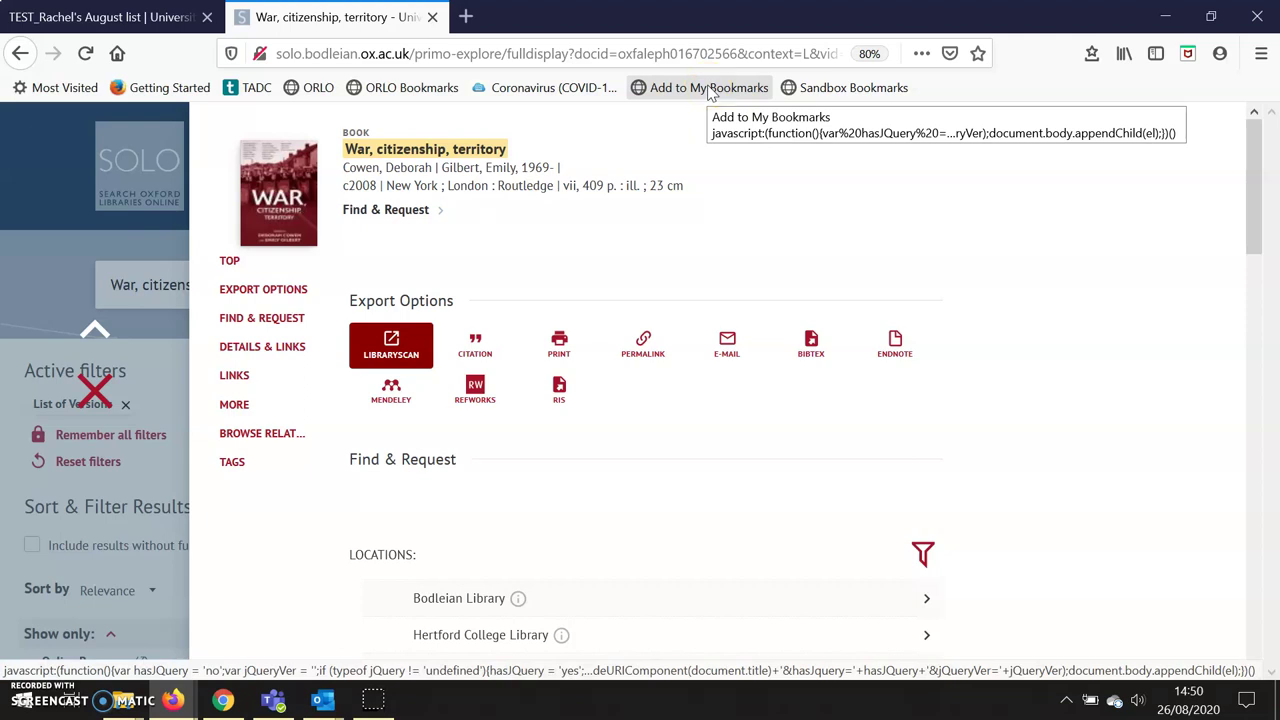
click(710, 88)
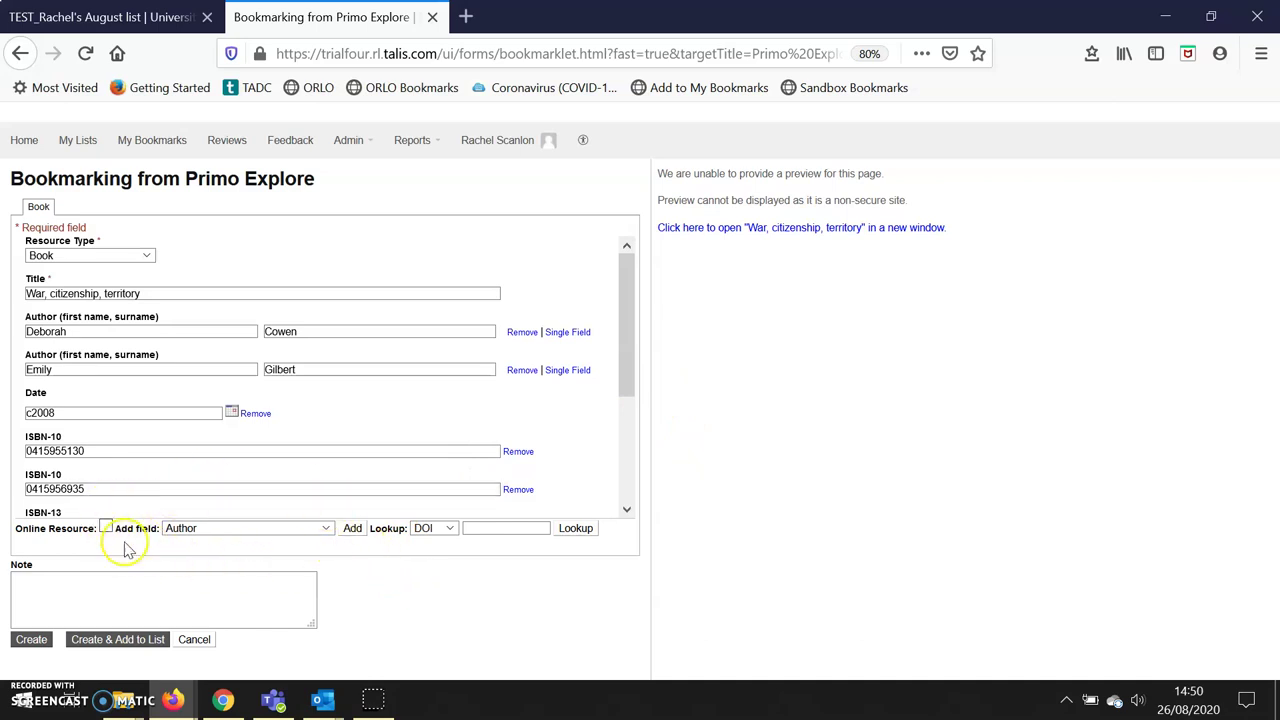
- Add a Web address field to the bookmark and paste the copied Taylor & Francis eBook link into it
click(227, 531)
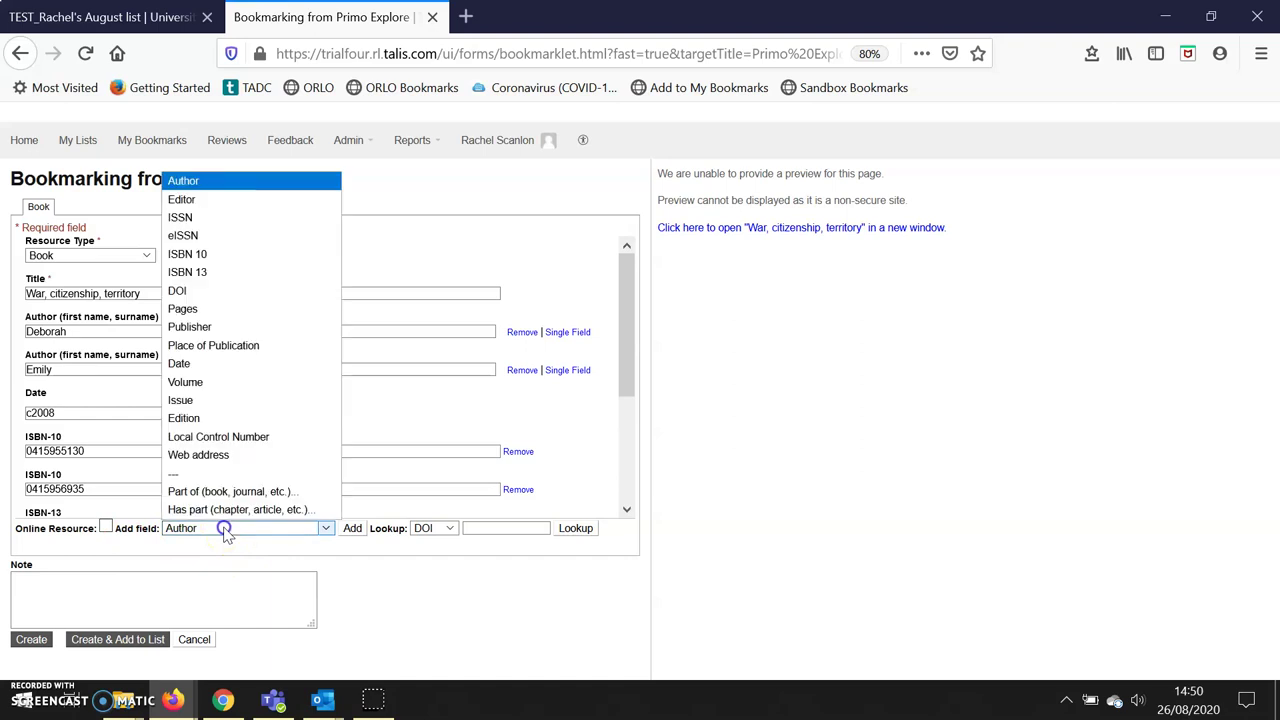
click(236, 455)
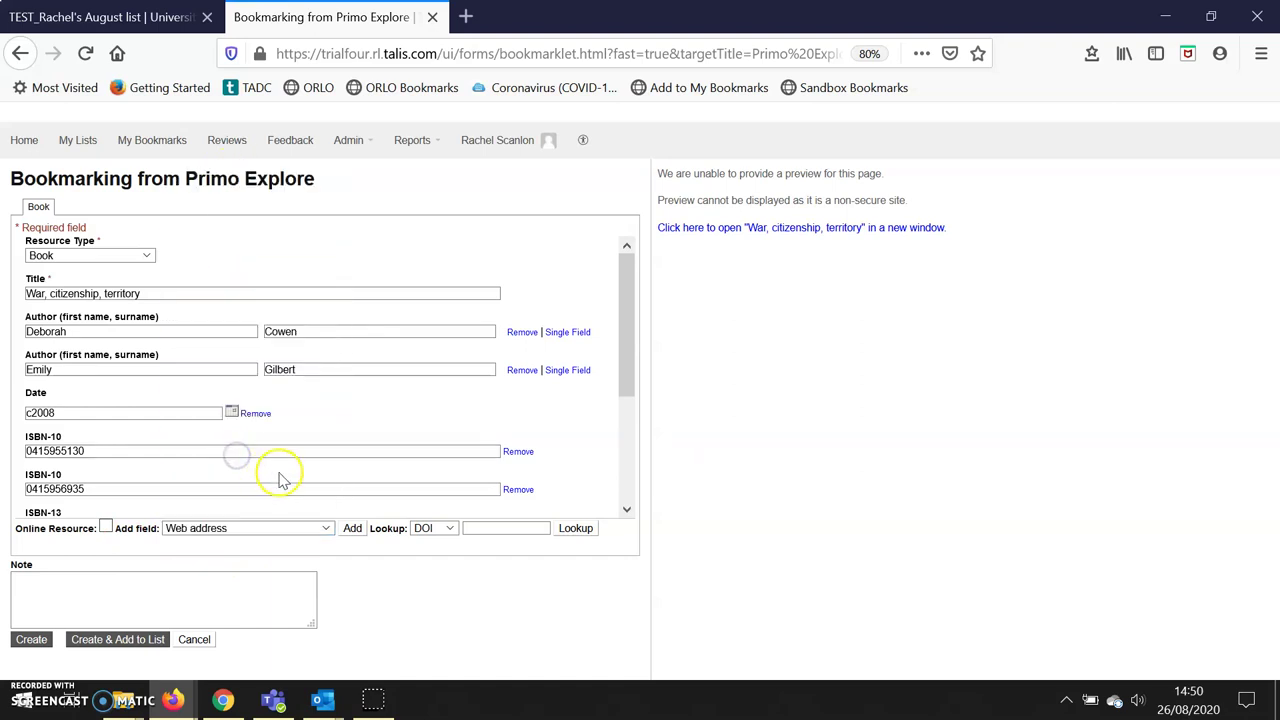
click(353, 529)
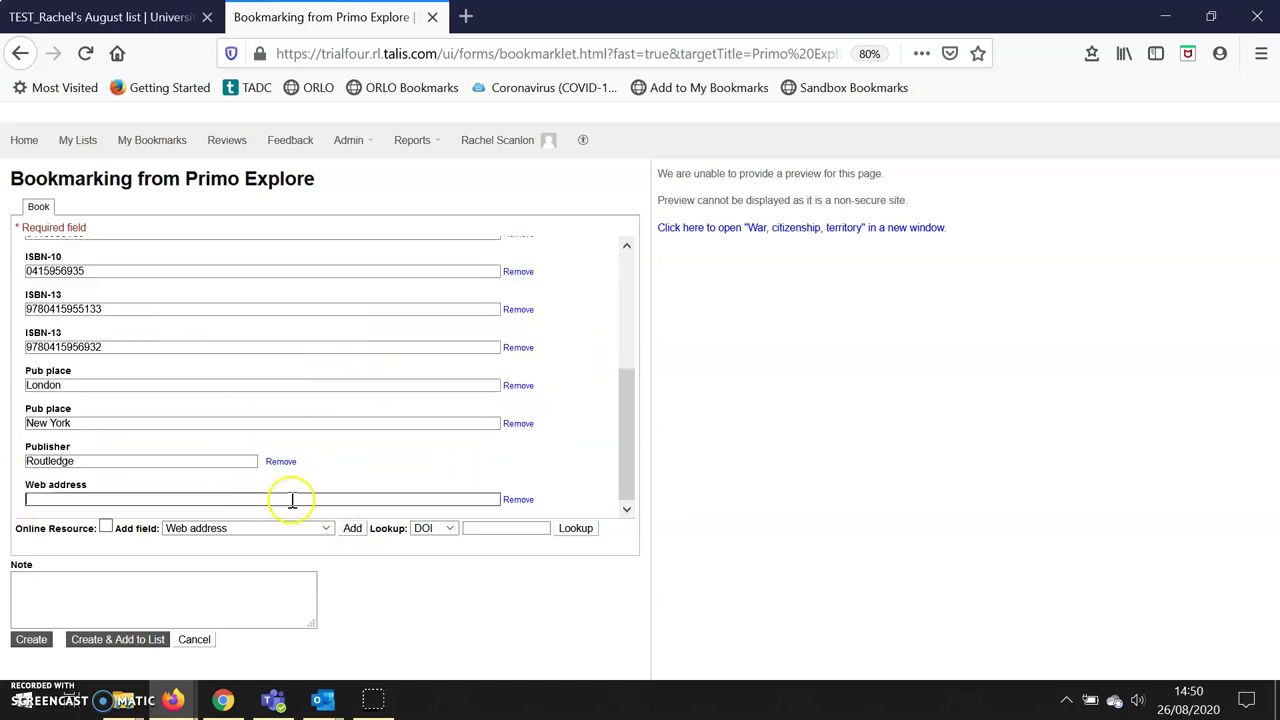
right_click(108, 500)
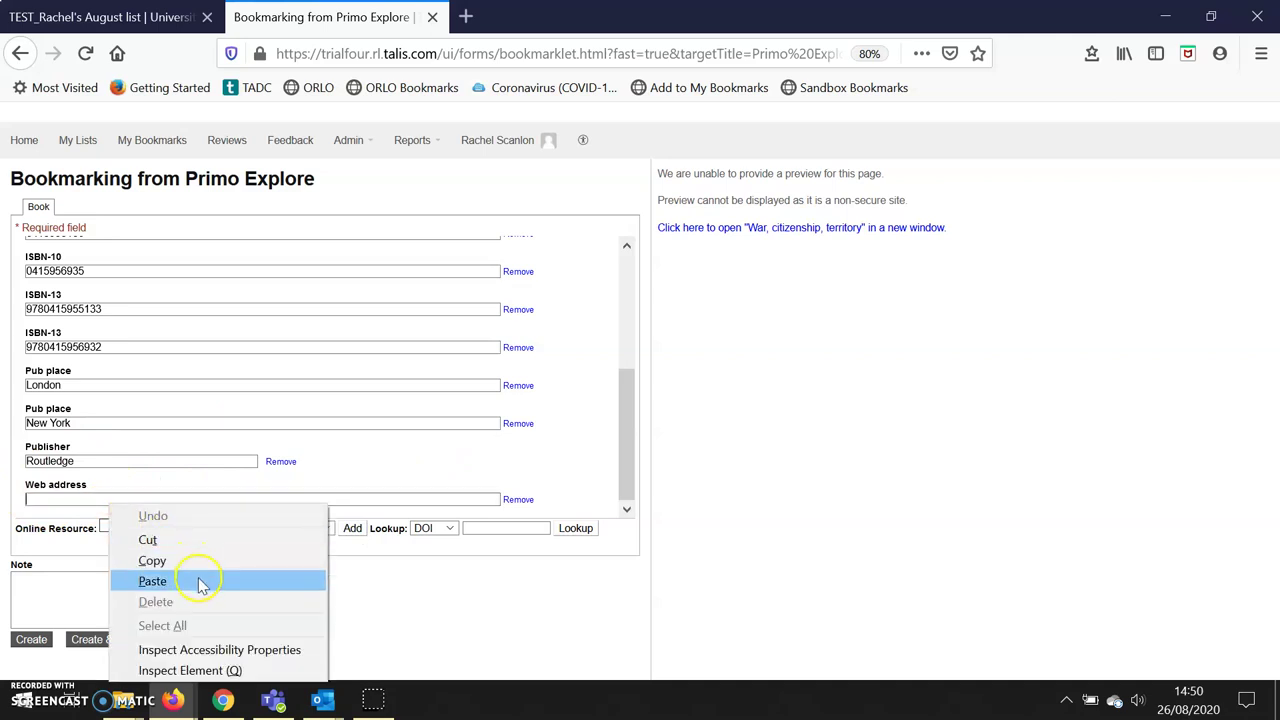
click(152, 581)
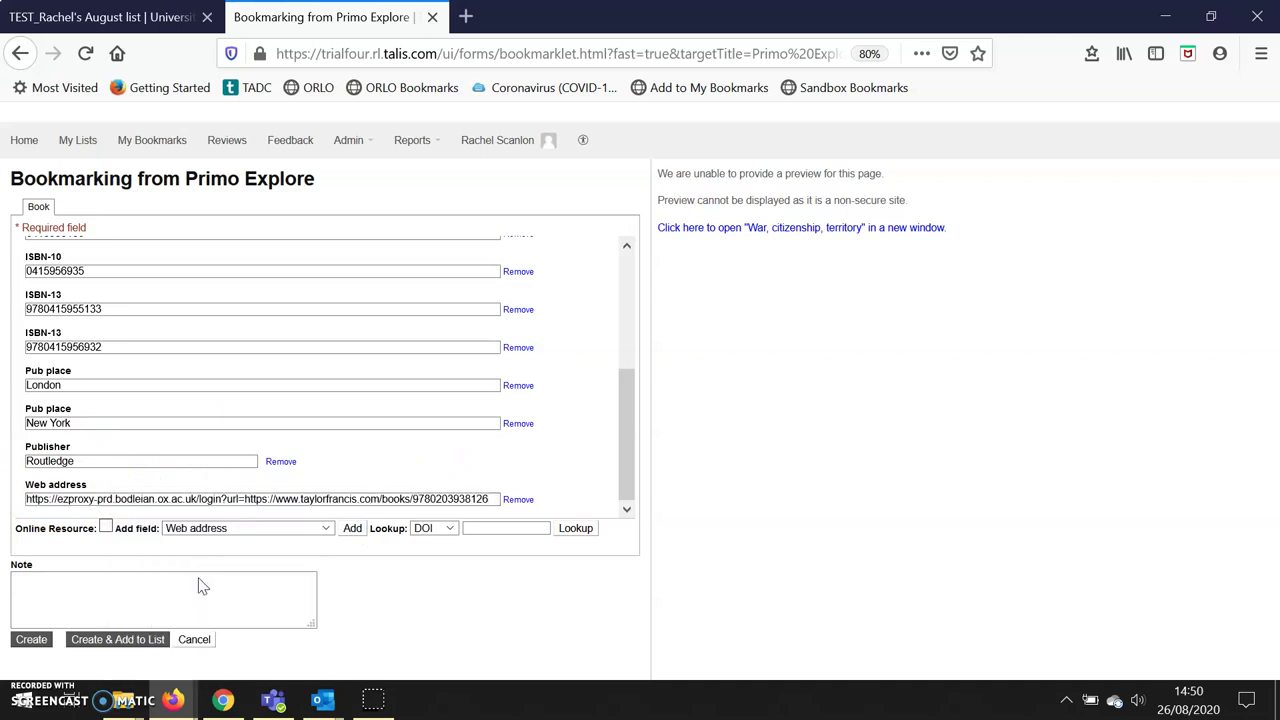
click(112, 488)
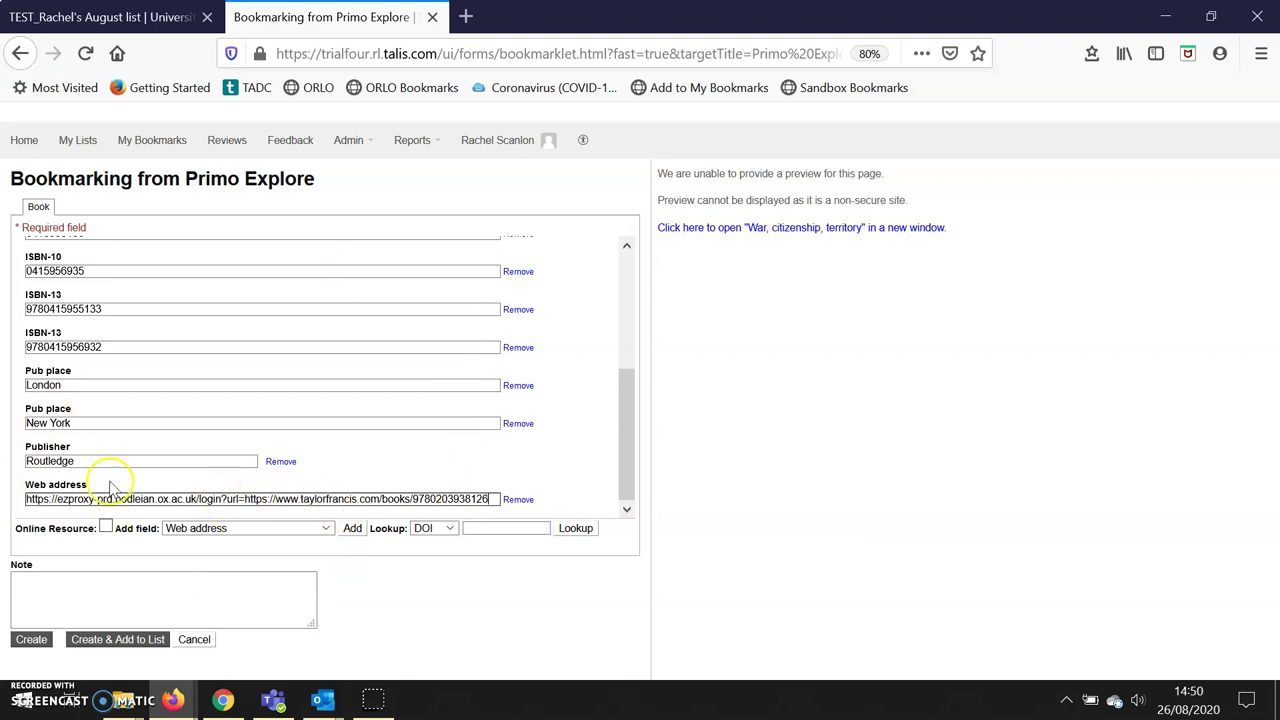
- Mark the bookmark as an online resource linked to its web address and create the bookmark
click(106, 527)
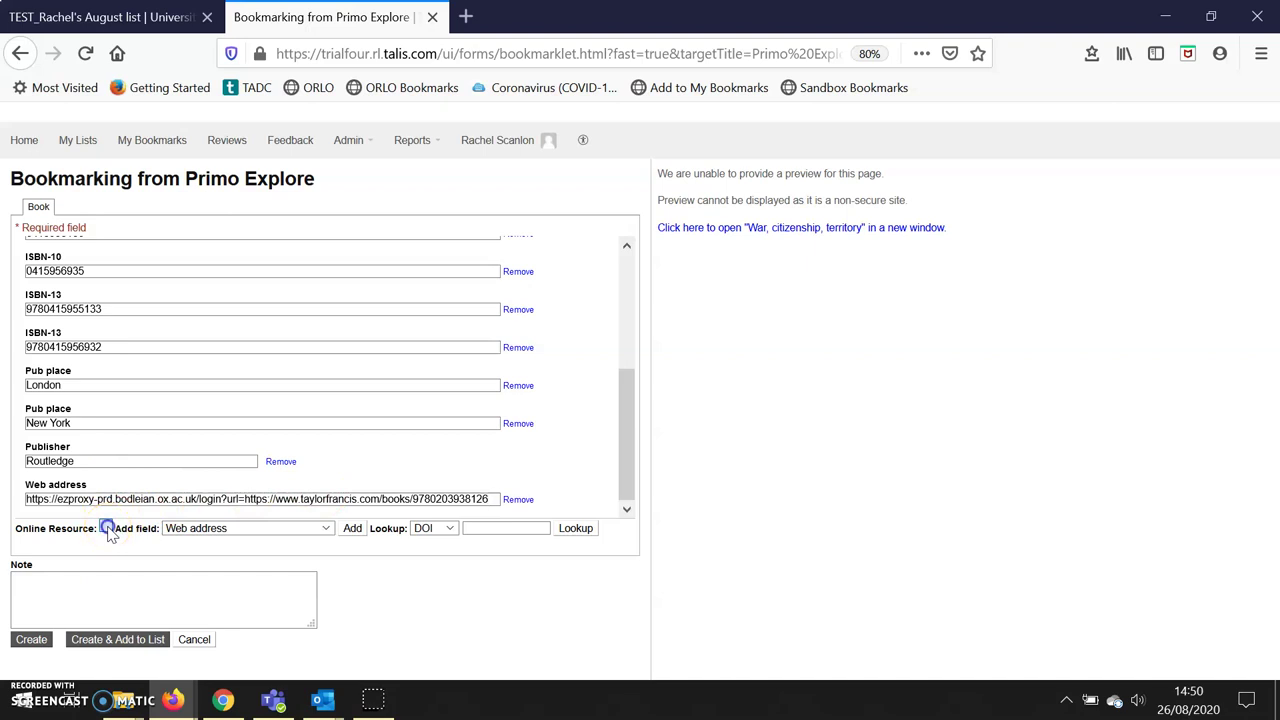
click(106, 528)
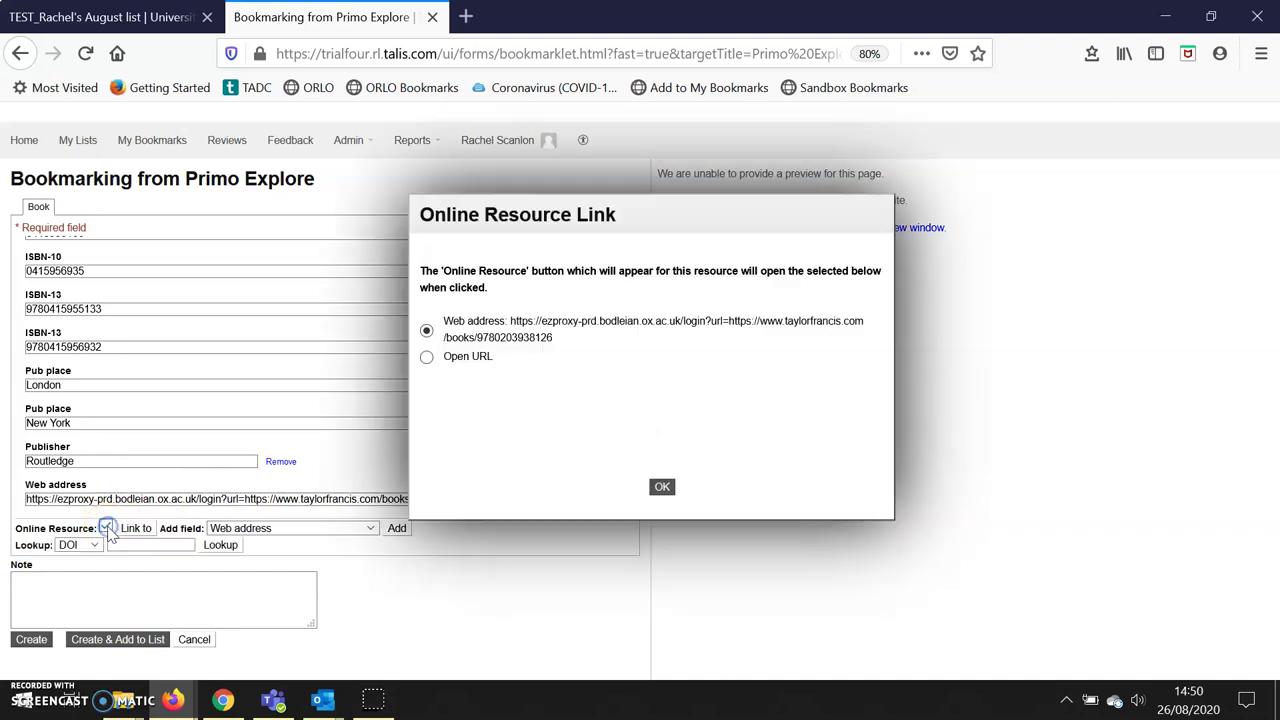
click(662, 489)
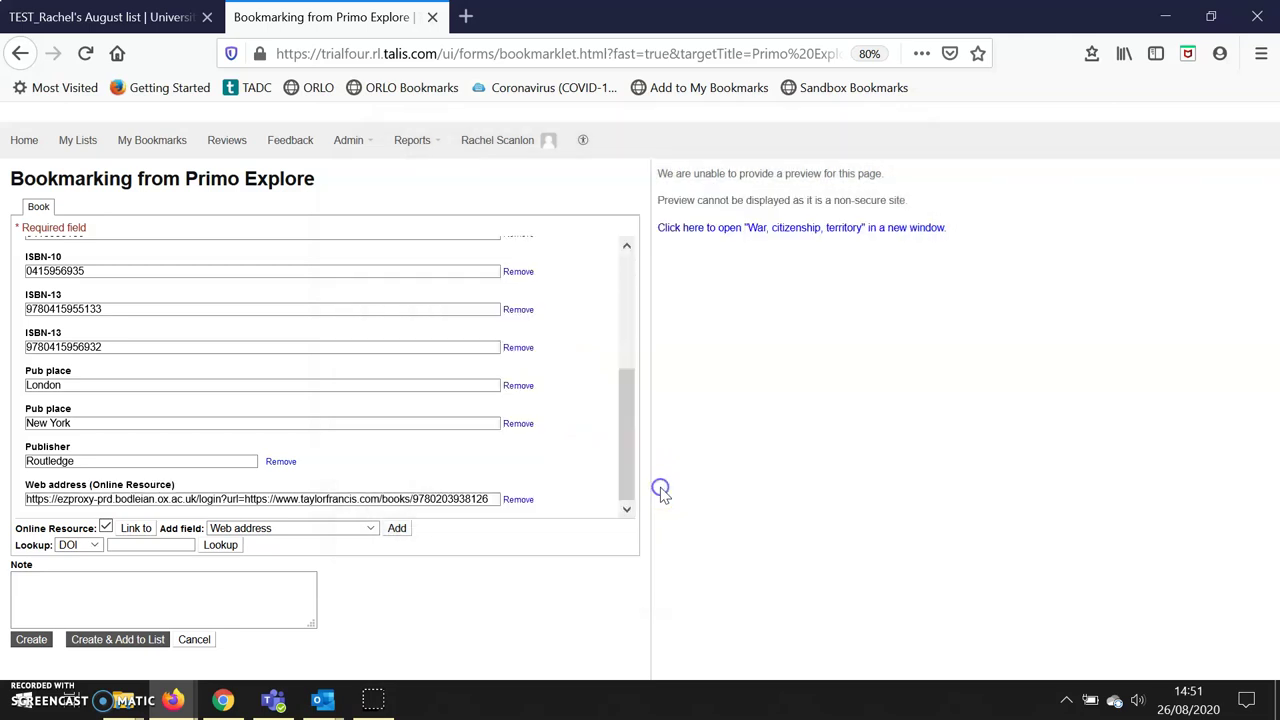
click(628, 405)
drag(628, 405, 586, 474)
click(29, 642)
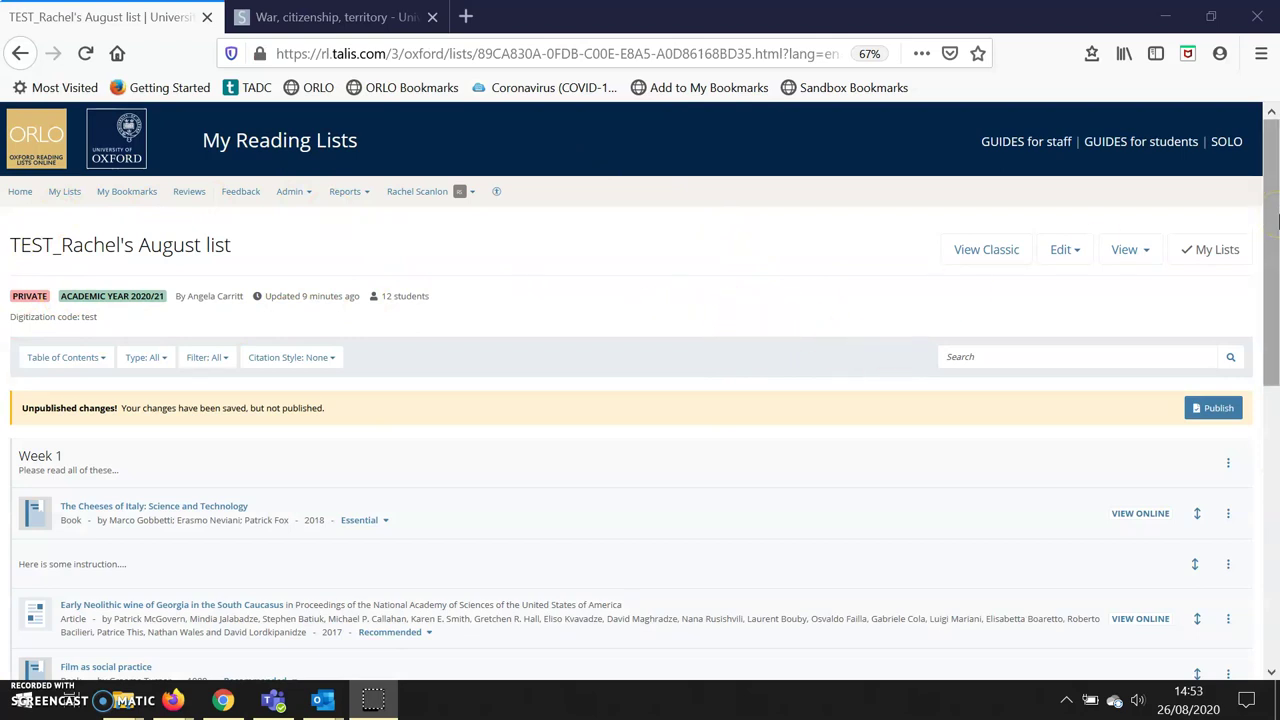
- In the August reading list, add the bookmarked "War, citizenship, territory" to Week 1 directly after "The Cheeses of Italy"
mouse_move(451, 543)
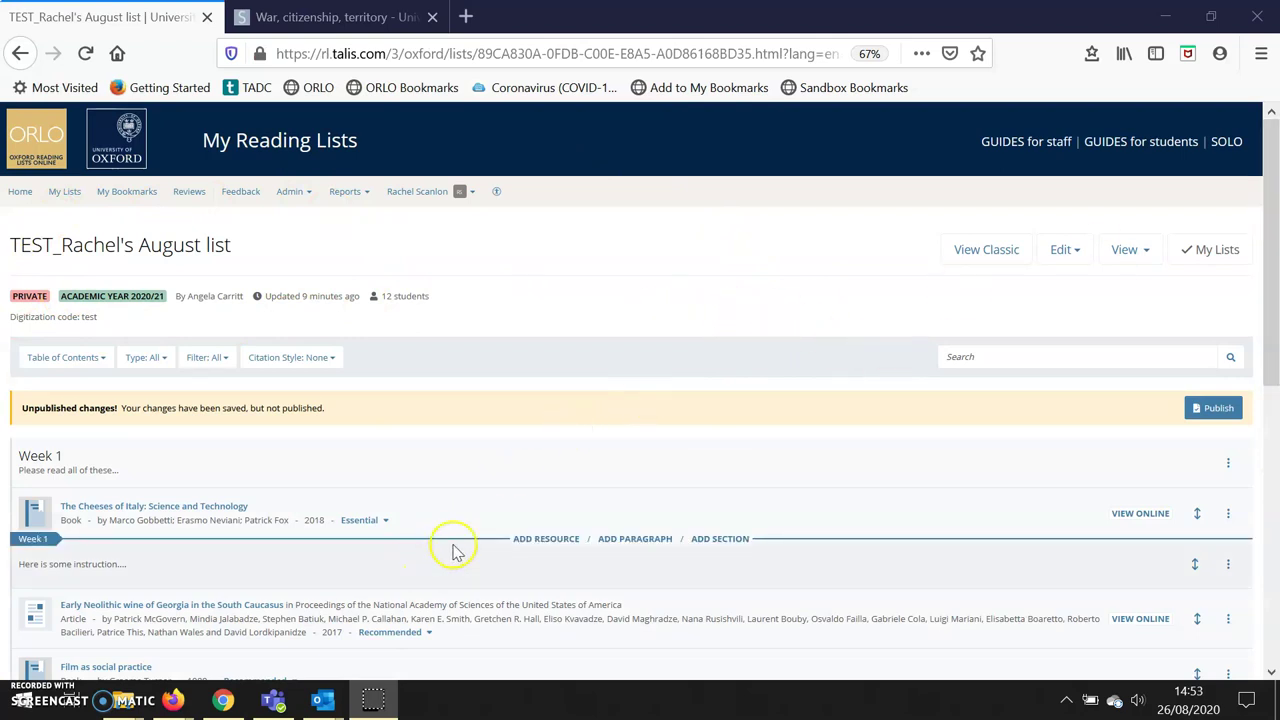
click(535, 542)
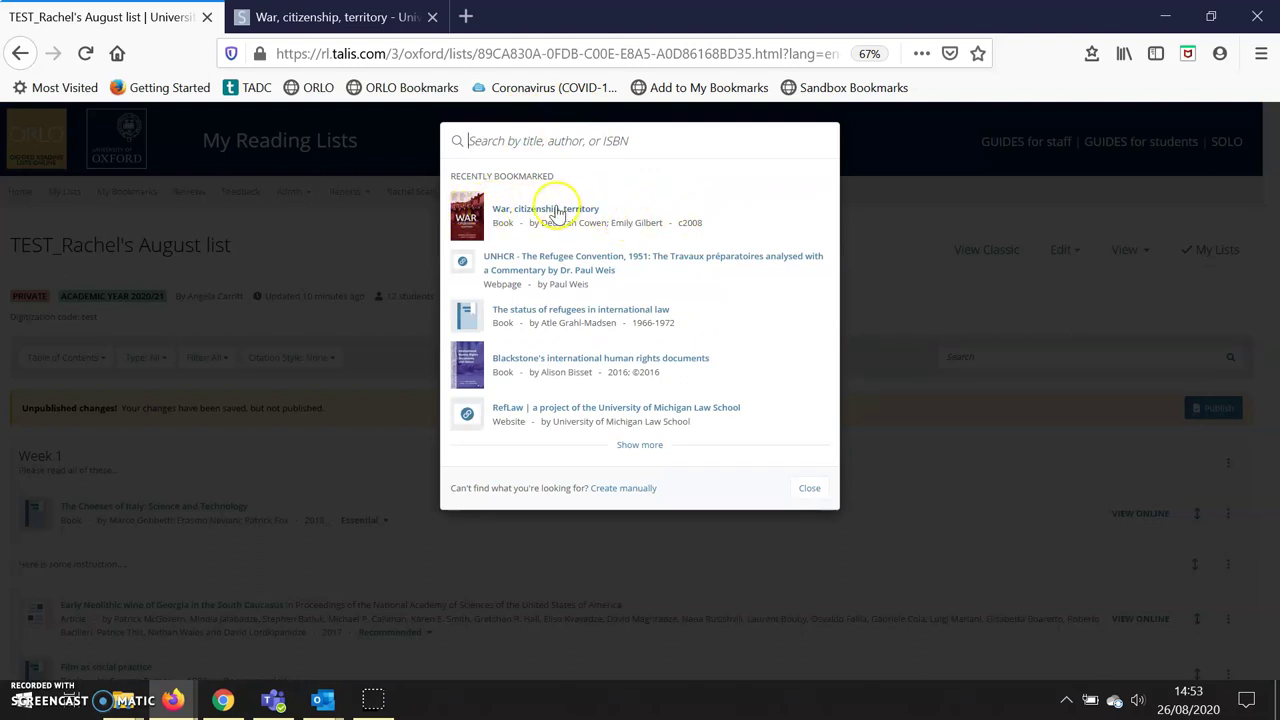
click(558, 212)
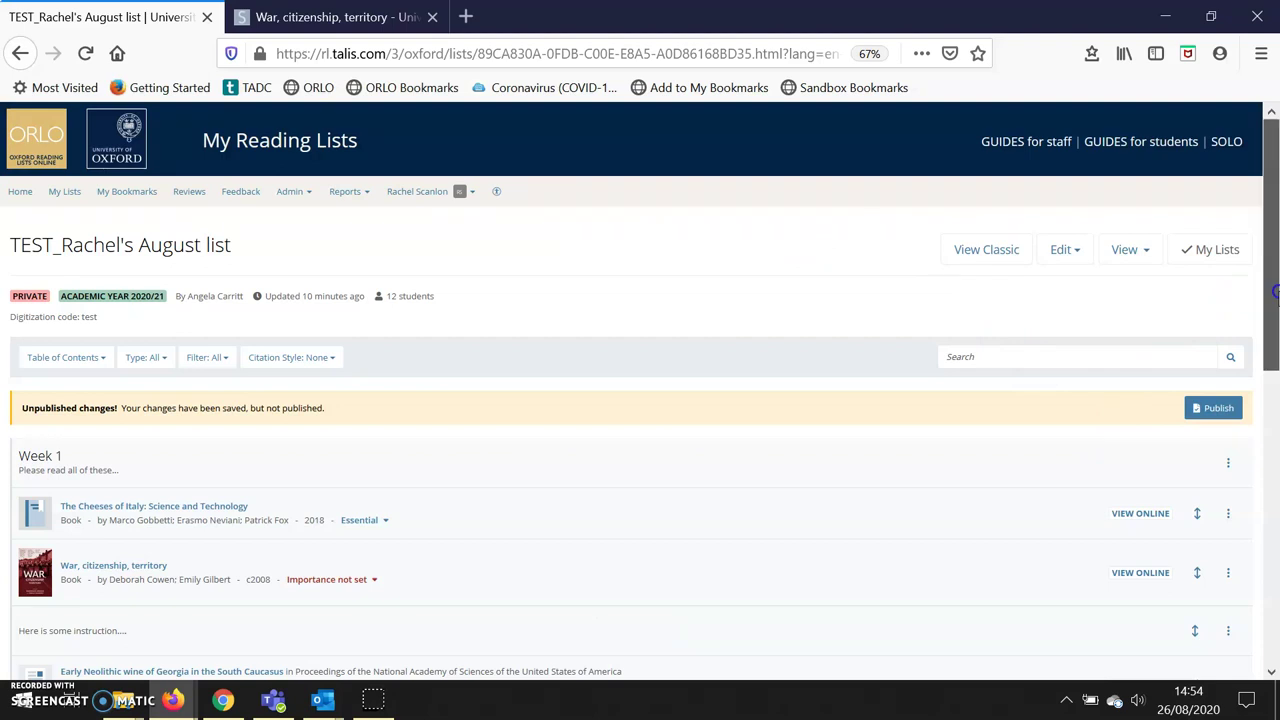
- Check the details and online link of "War, citizenship, territory" in Week 1, then return to the reading list
drag(1270, 295, 1276, 370)
scroll(1276, 370, down, 2)
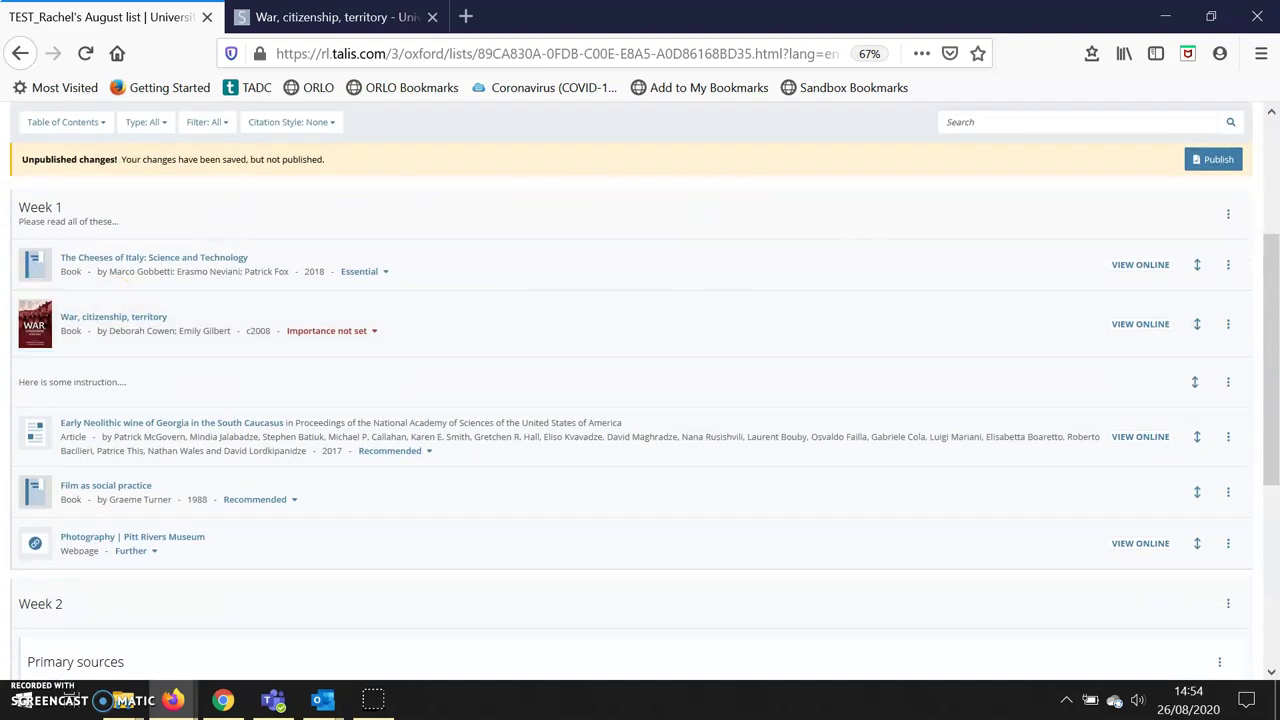
click(82, 317)
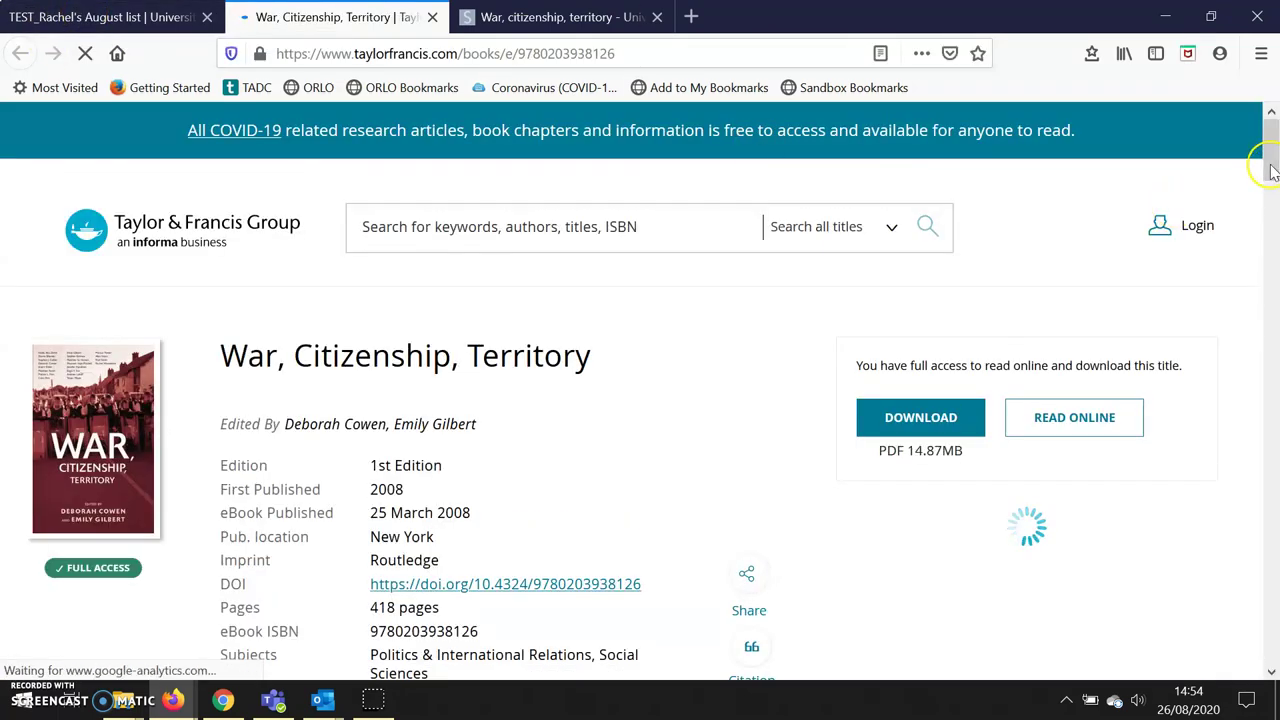
click(128, 10)
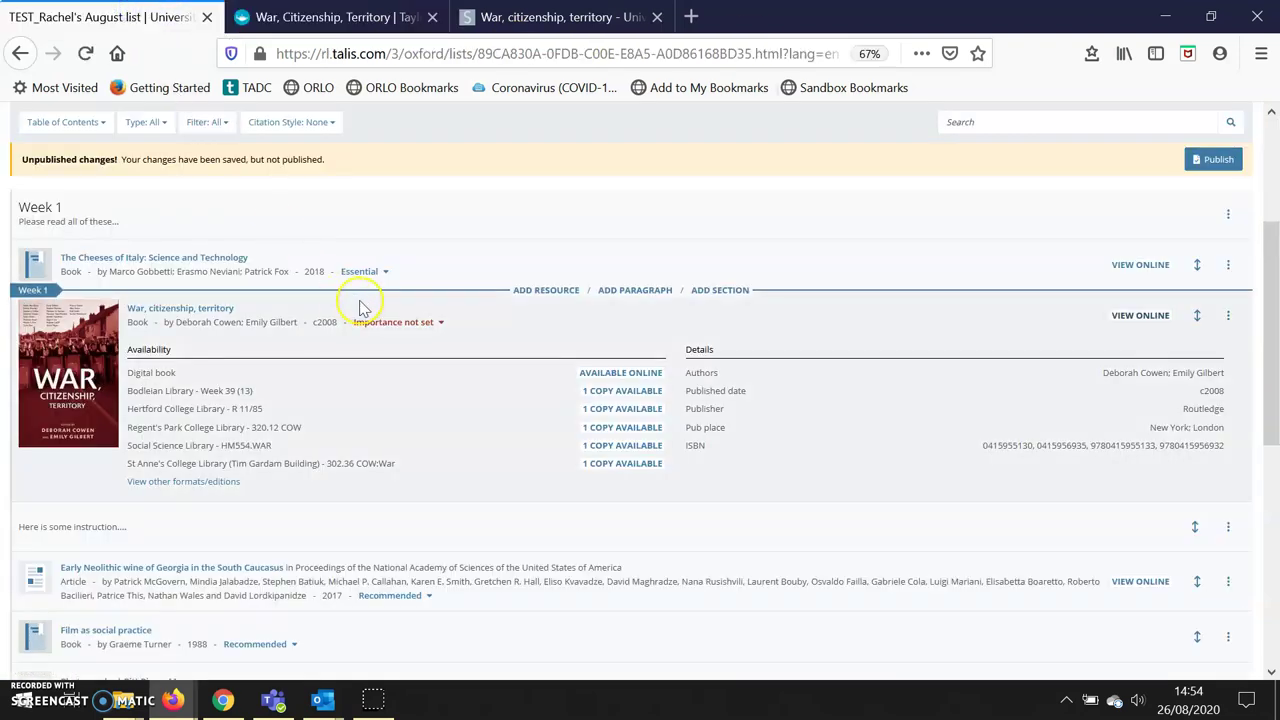